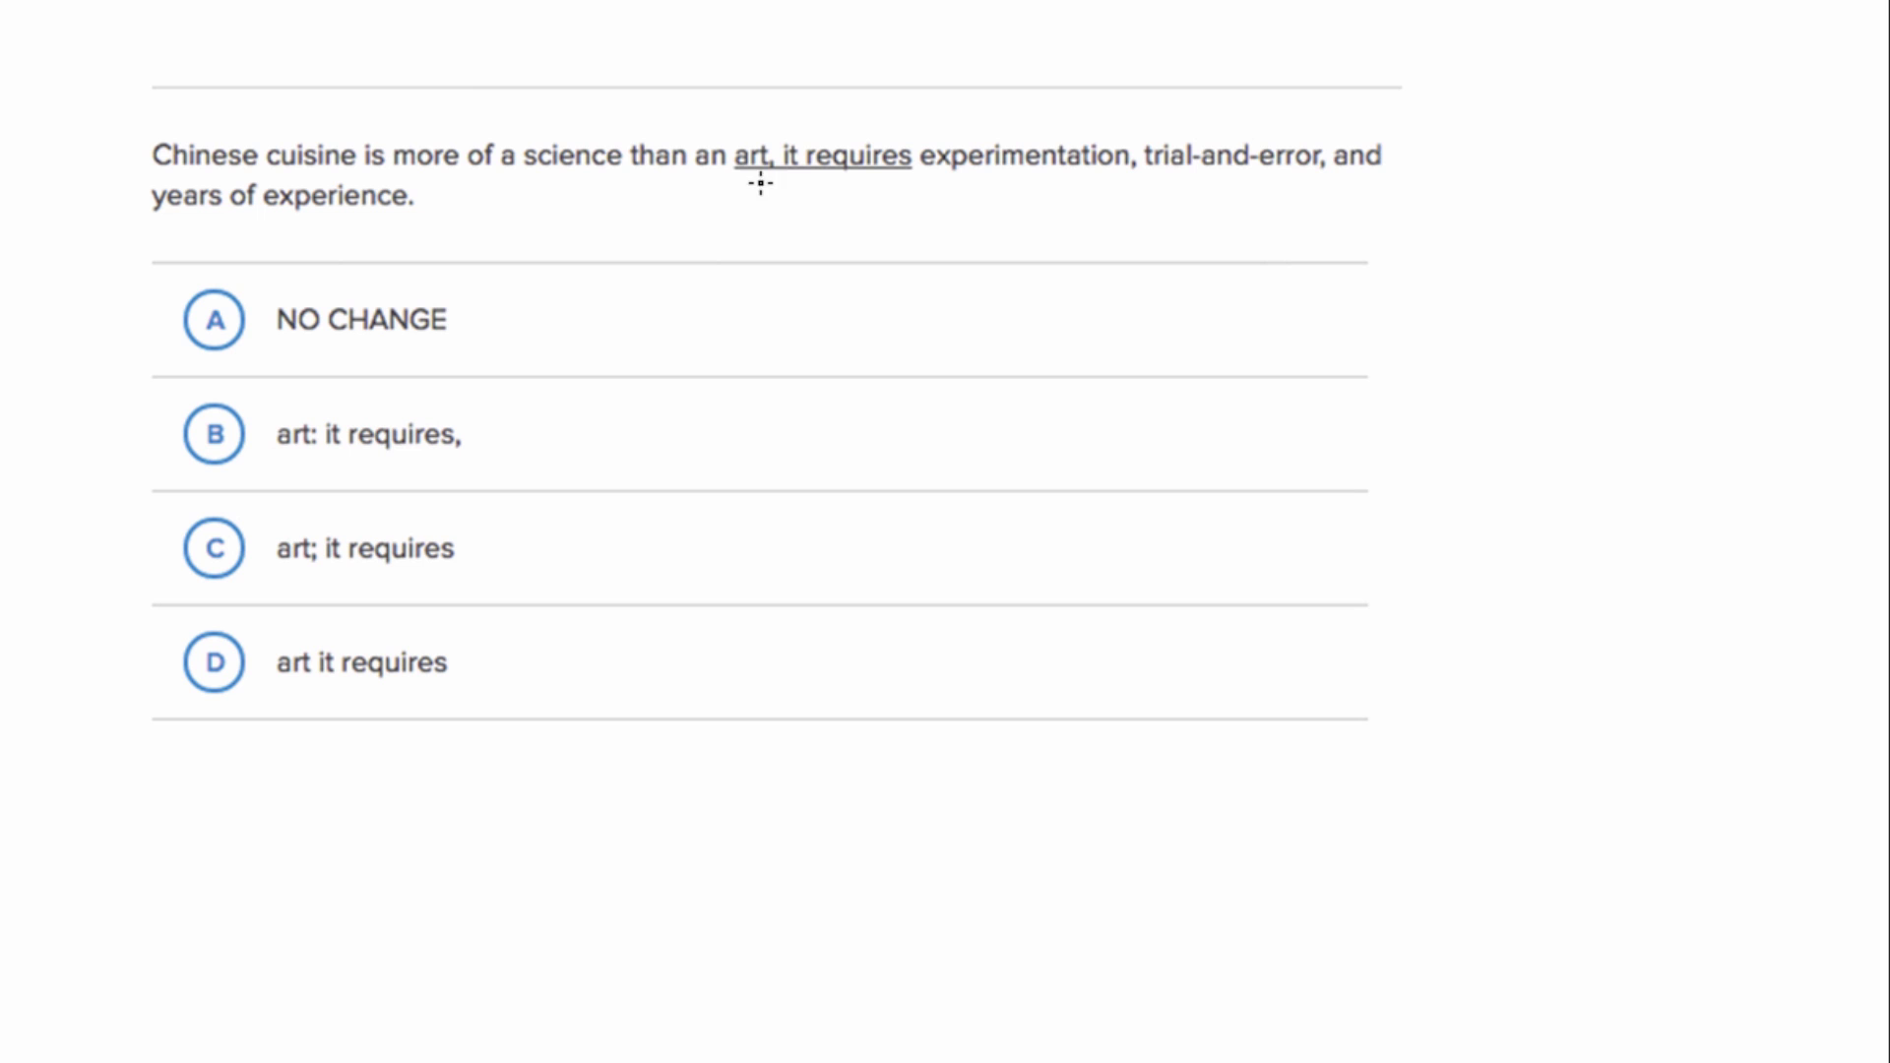
Step: Underline "art, it requires" in the passage and mark the colon after "art" in choice B
drag(732, 181, 912, 180)
drag(295, 468, 327, 467)
Step: Underline "experimentation", "trial-and-error" and "years of experience", and circle choice B's trailing comma
drag(964, 186, 1271, 181)
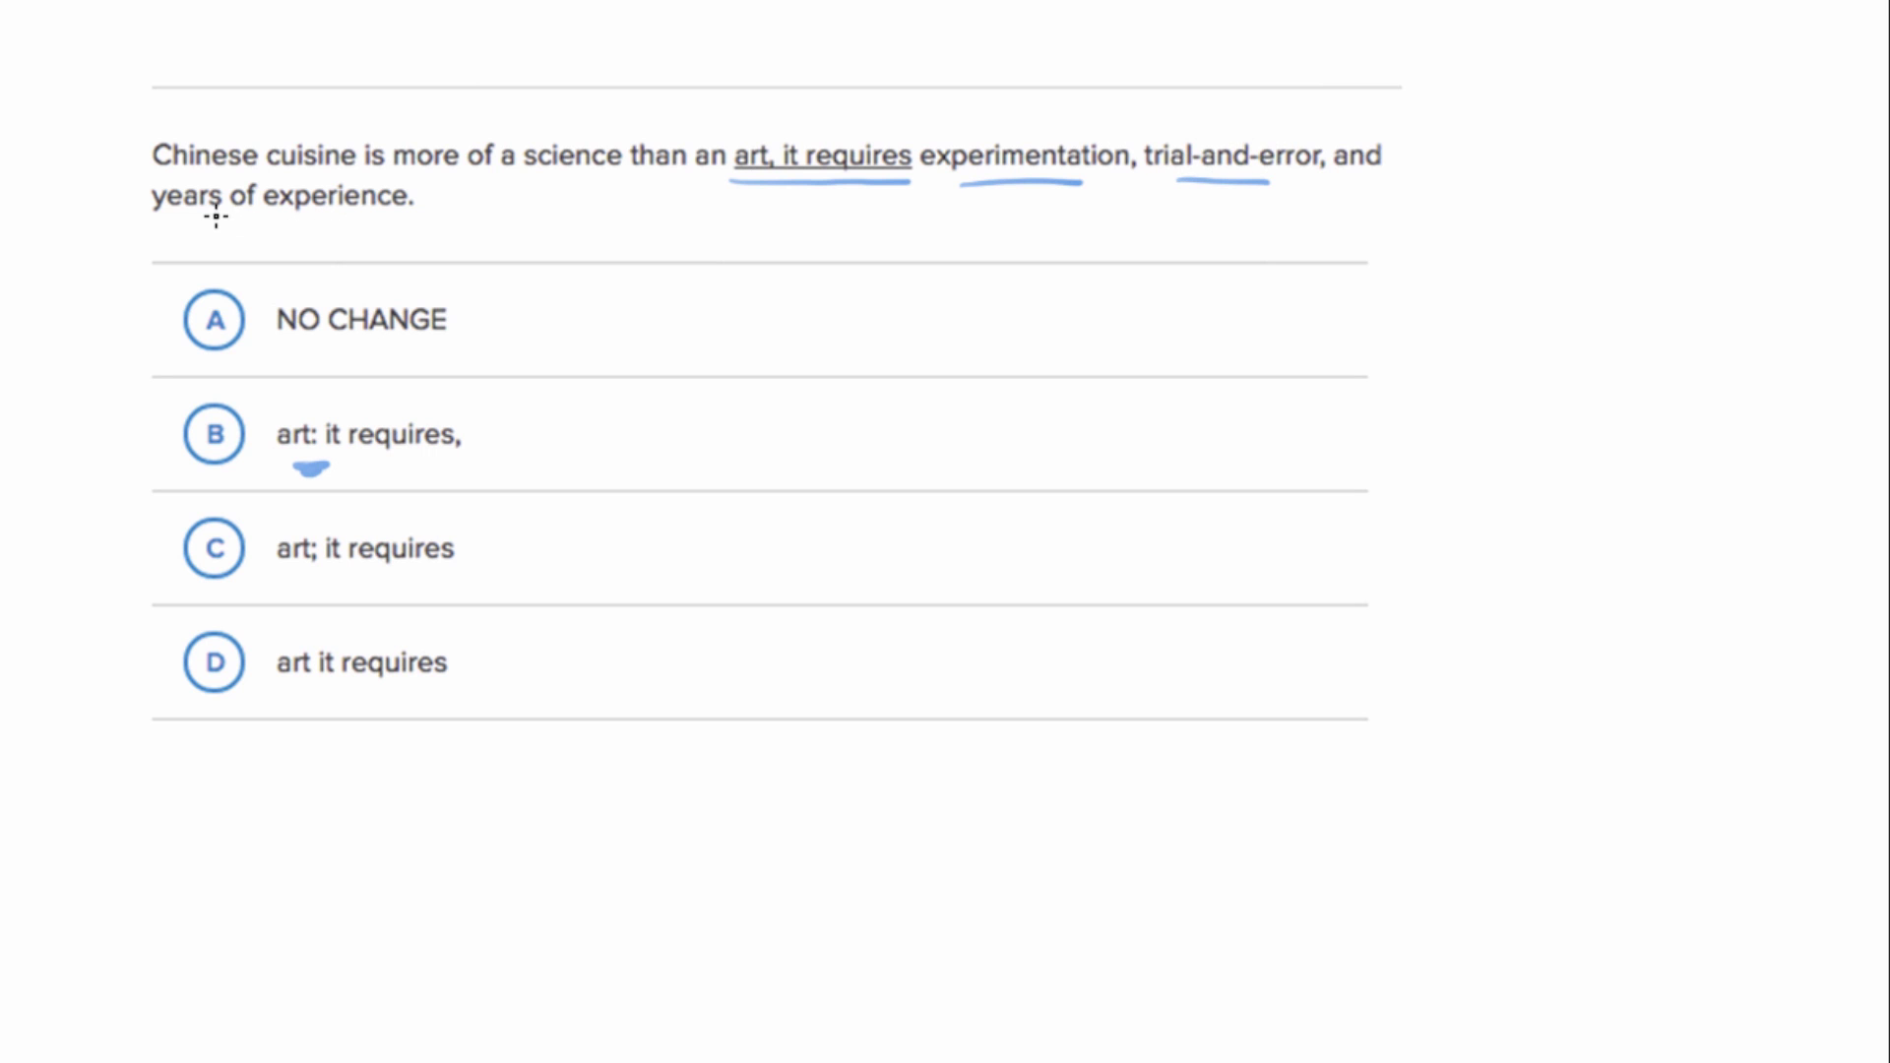
drag(205, 218, 318, 217)
mouse_move(470, 429)
mouse_down()
mouse_move(428, 470)
mouse_move(485, 476)
mouse_up()
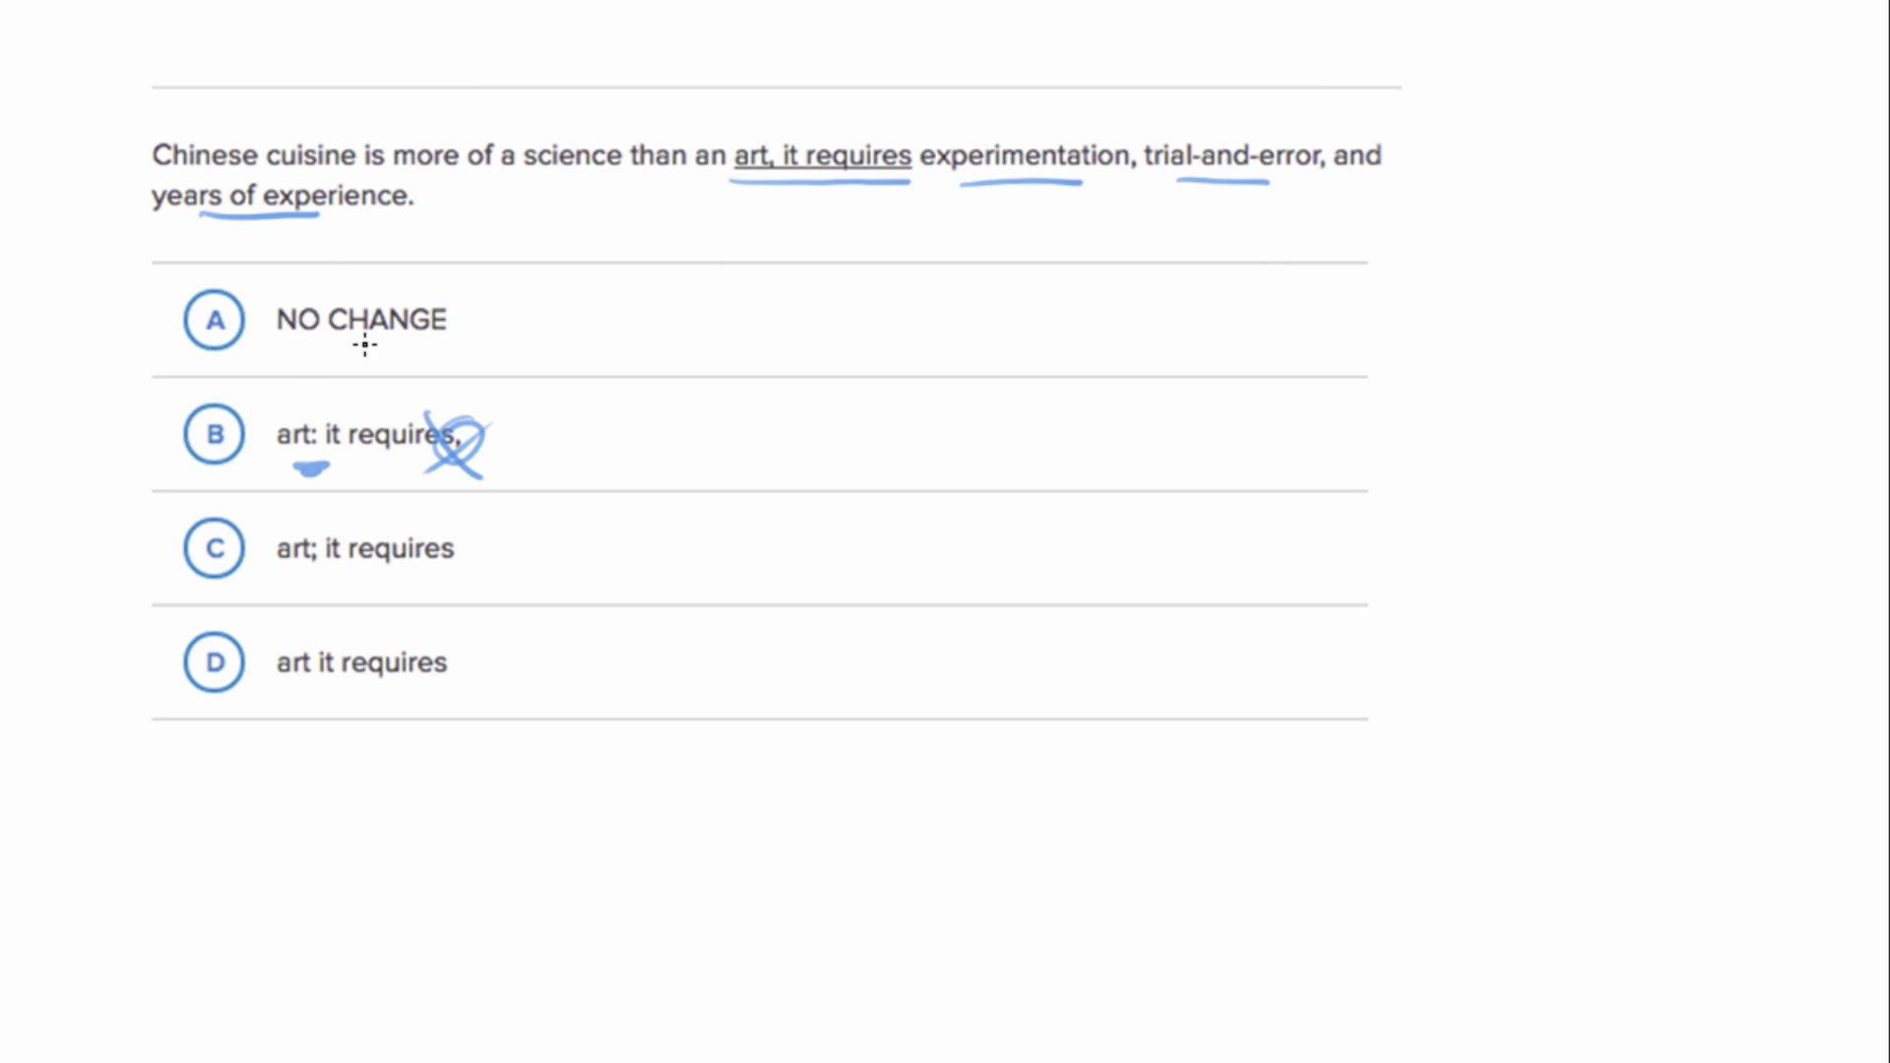
Step: Strike through choice B entirely and mark the semicolon after "art" in choice C
drag(170, 426, 507, 441)
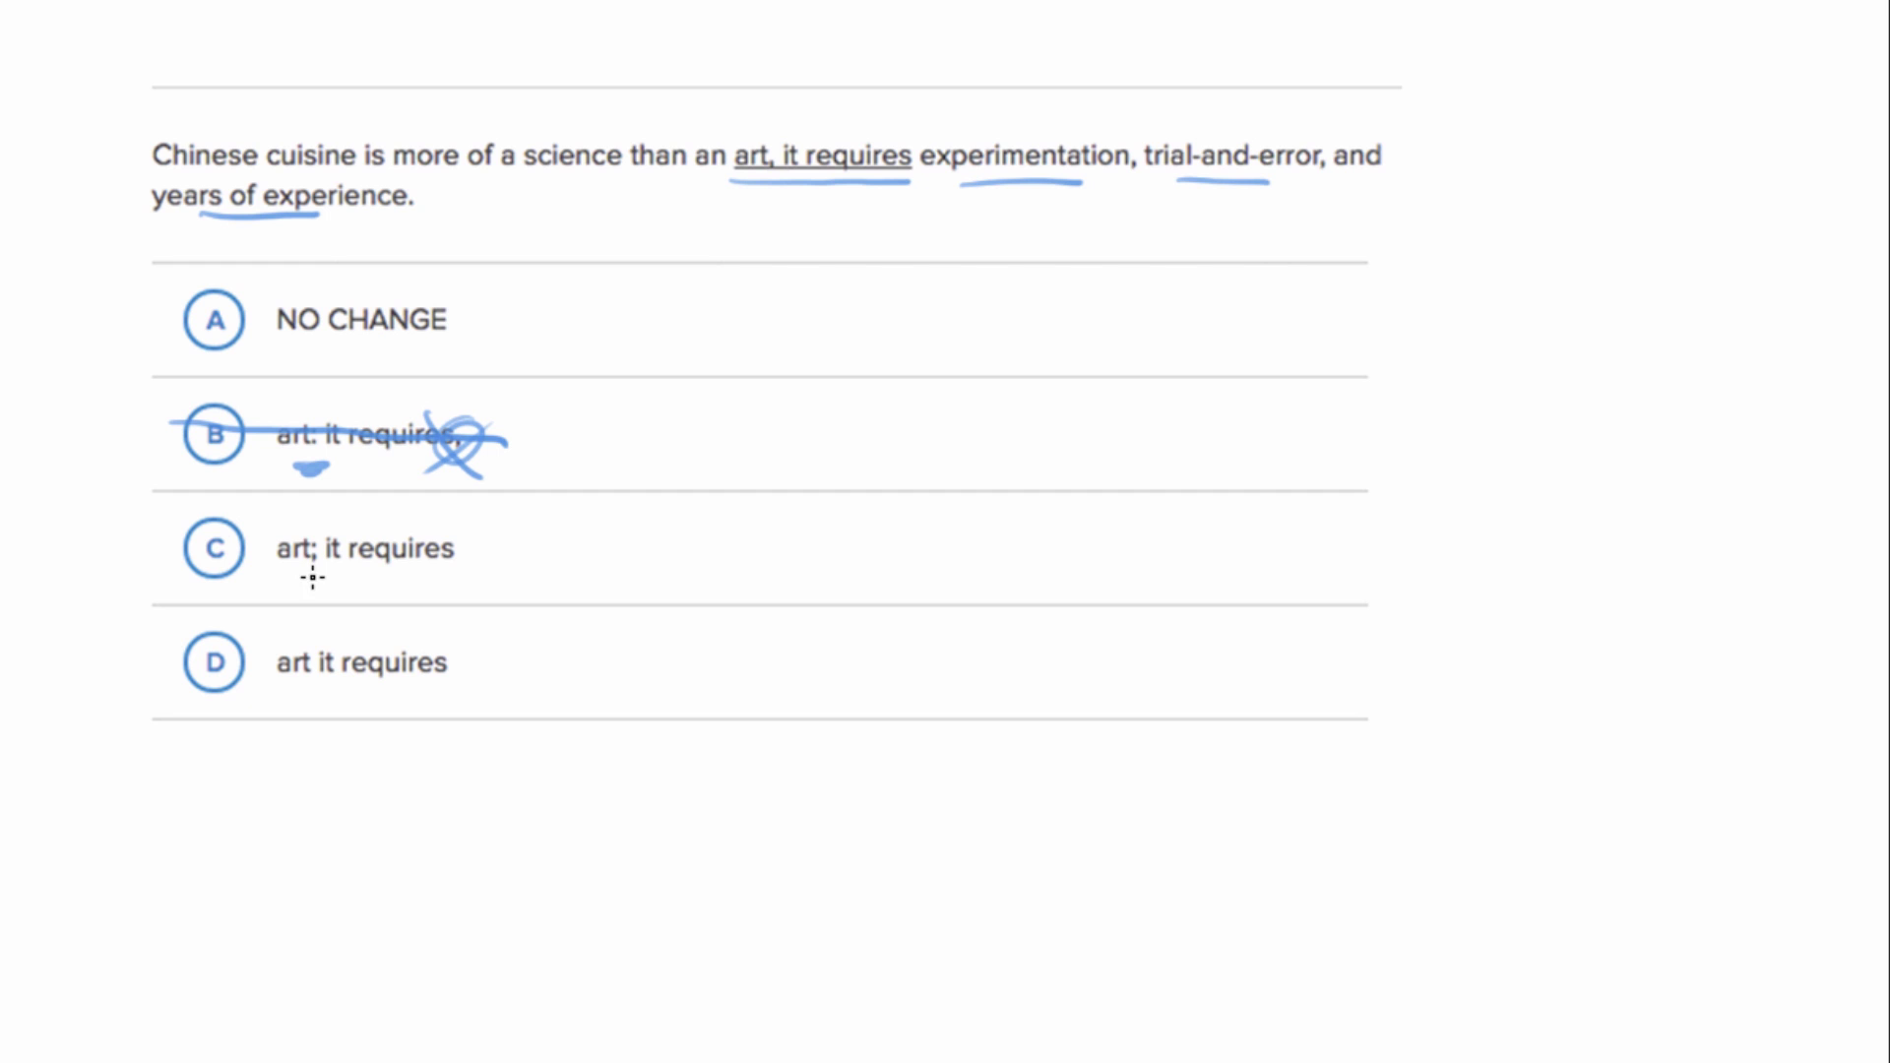
drag(303, 573, 338, 573)
Step: Draw an ellipse around choice C, "art; it requires", to mark it as the answer
drag(288, 517, 311, 510)
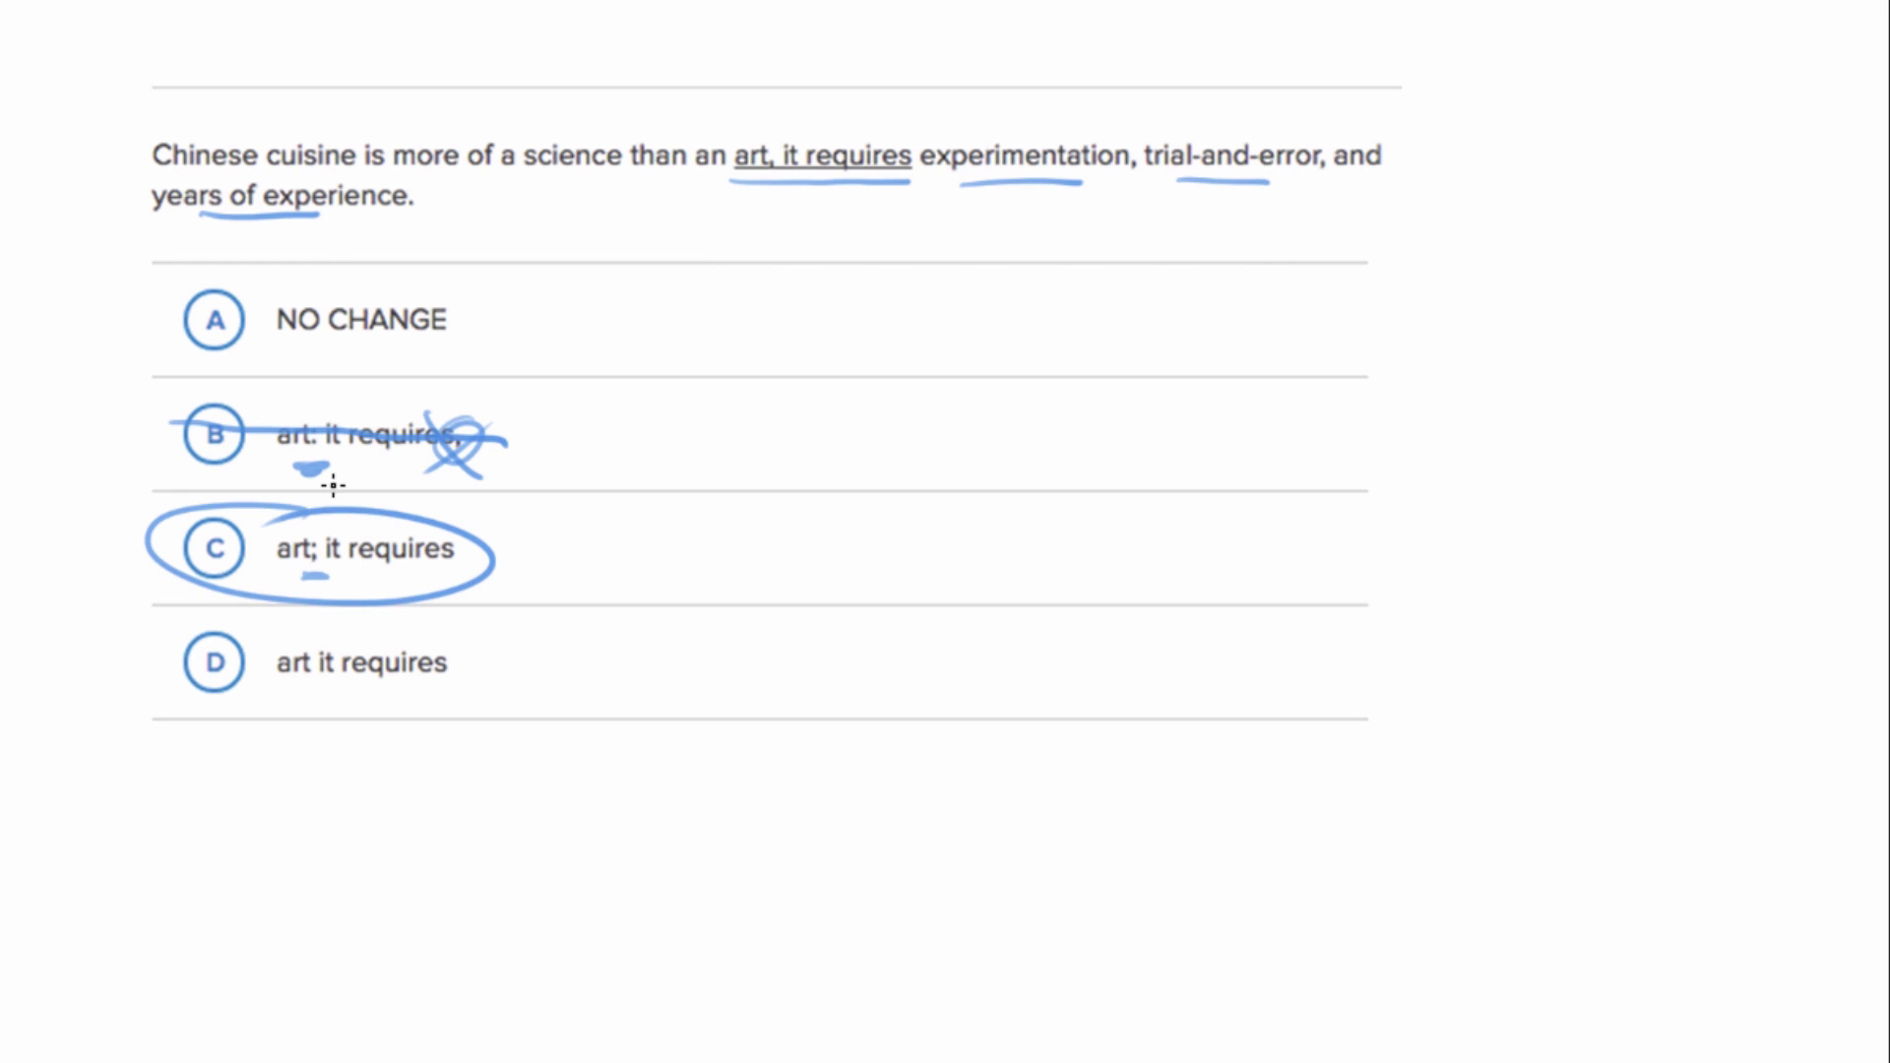